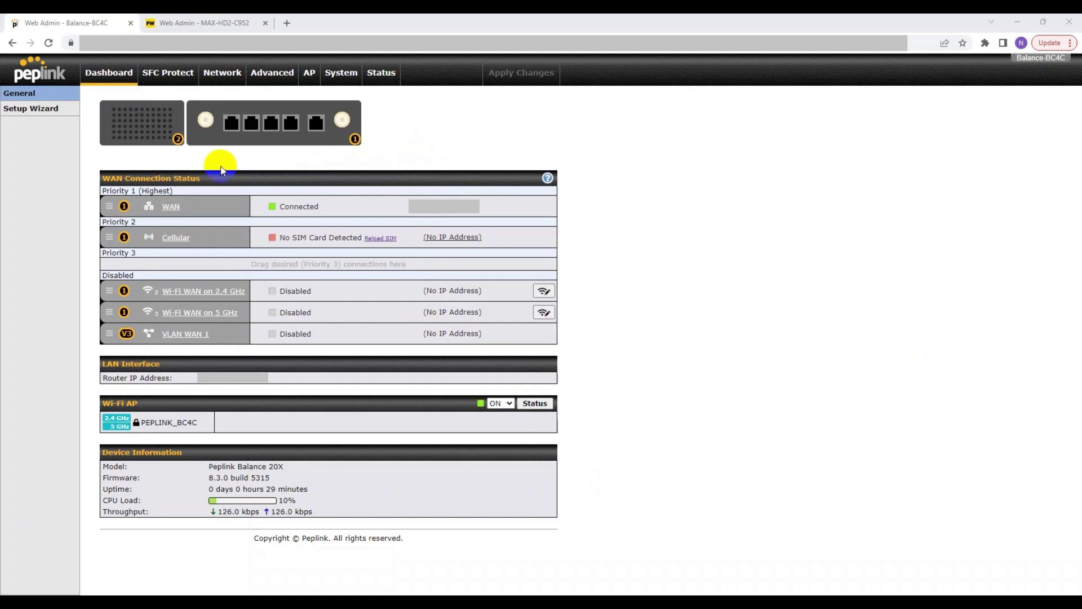
# - Open the Balance 20X's SpeedFusion VPN page and review its Local ID section
pyautogui.click(169, 23)
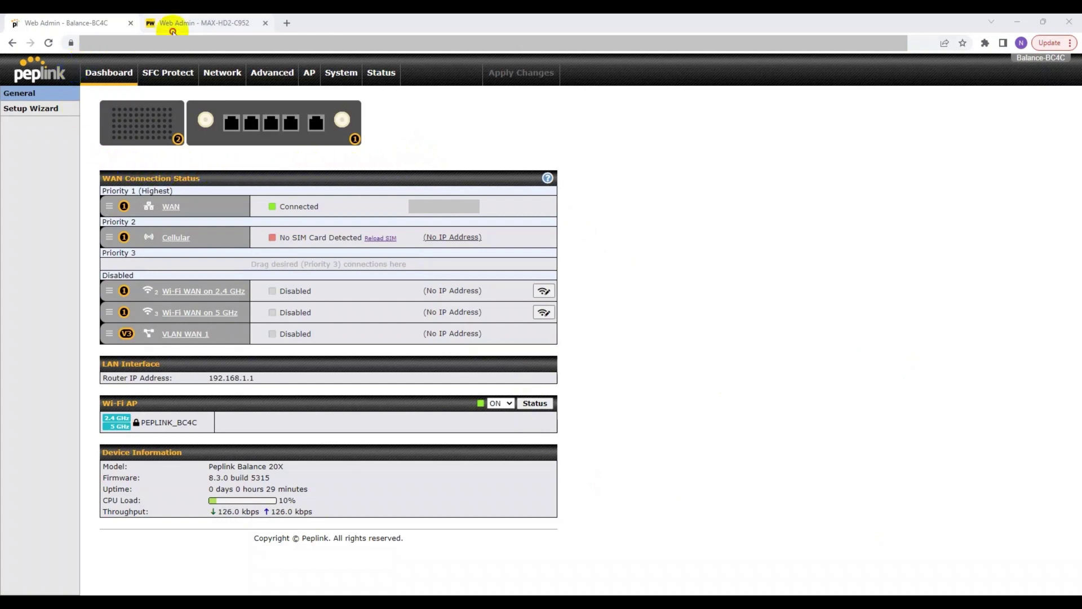
pyautogui.click(81, 28)
pyautogui.click(277, 74)
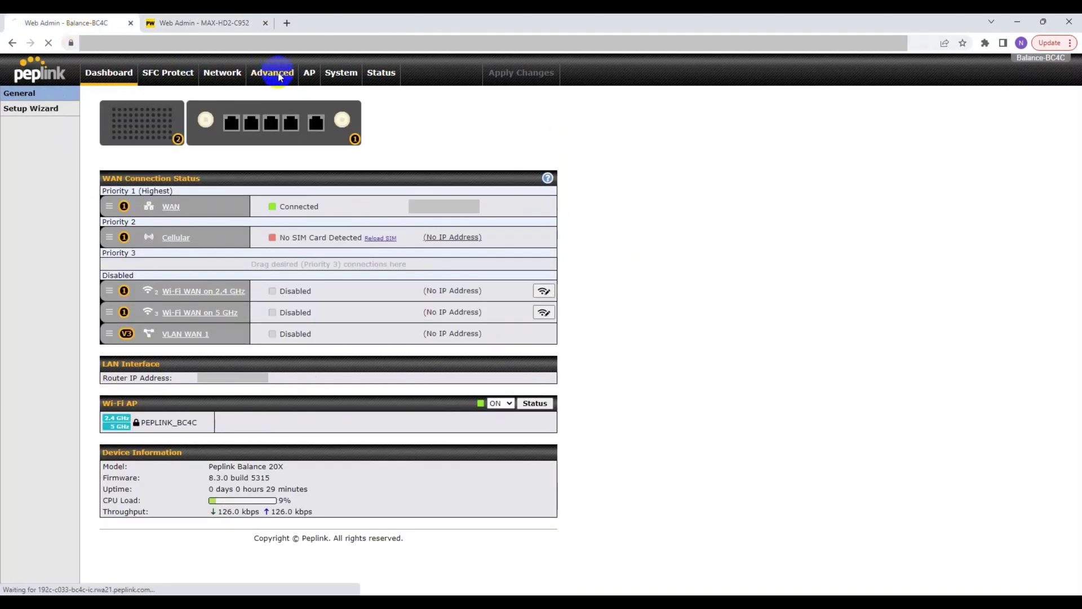
pyautogui.moveTo(142, 279); pyautogui.dragTo(104, 269)
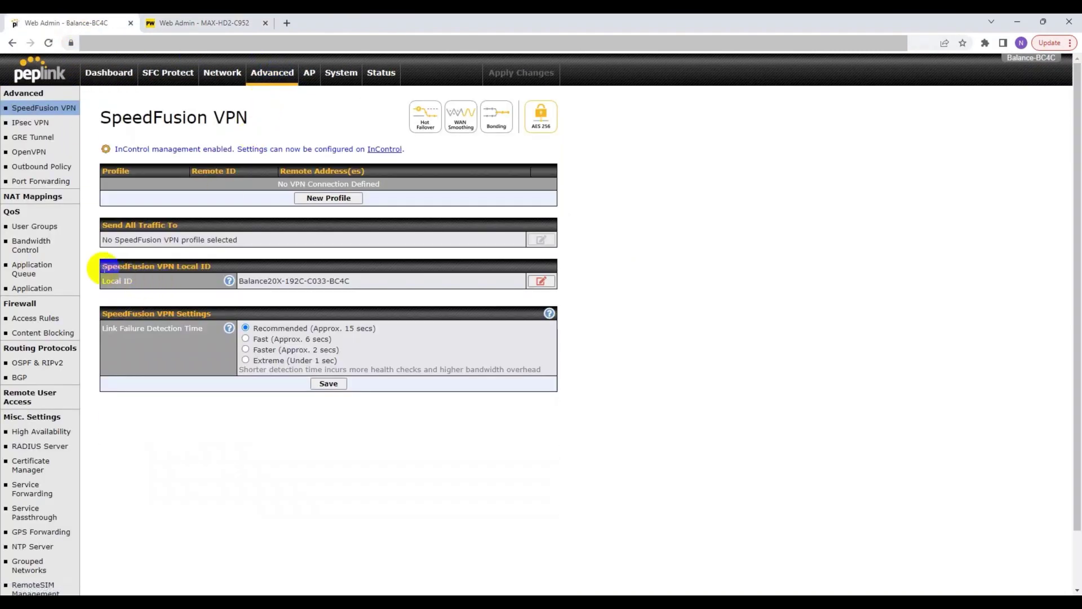
pyautogui.click(219, 267)
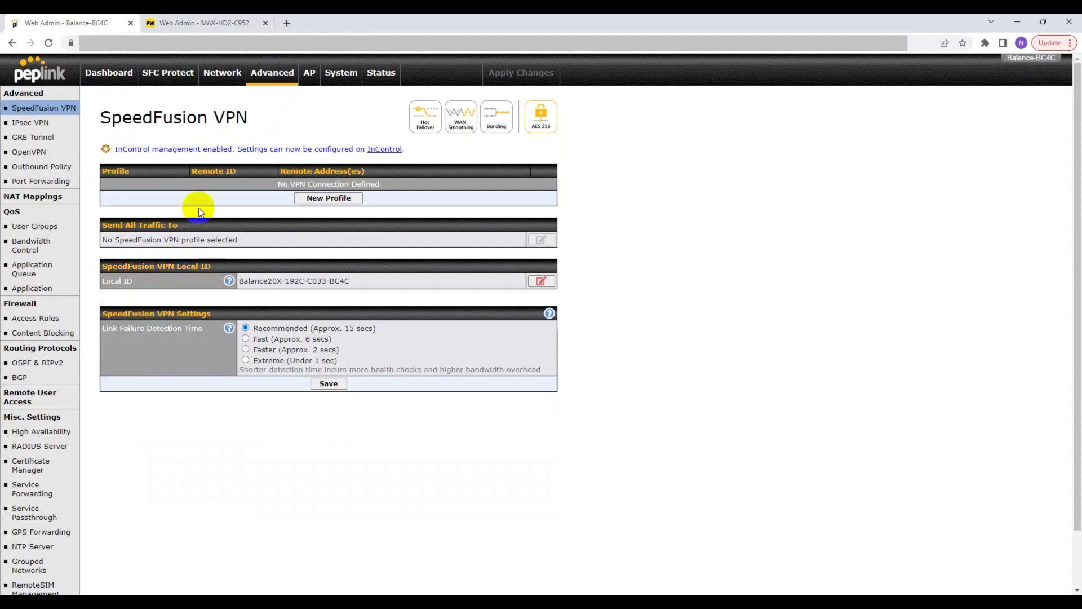
# - Open the MAX HD2's SpeedFusion VPN page, then go back to the Balance 20X
pyautogui.click(217, 22)
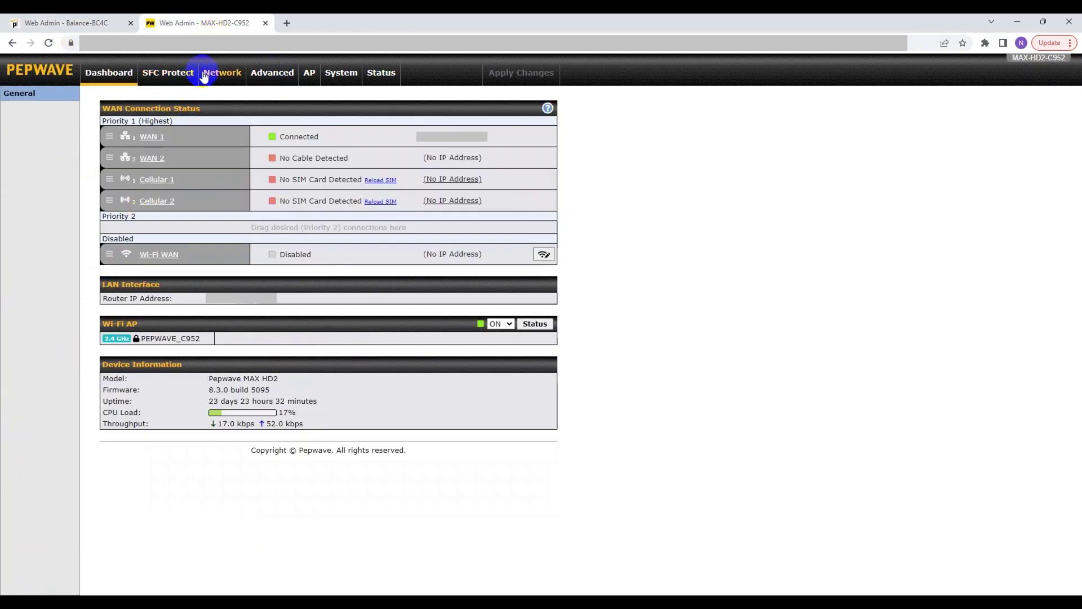
pyautogui.click(254, 75)
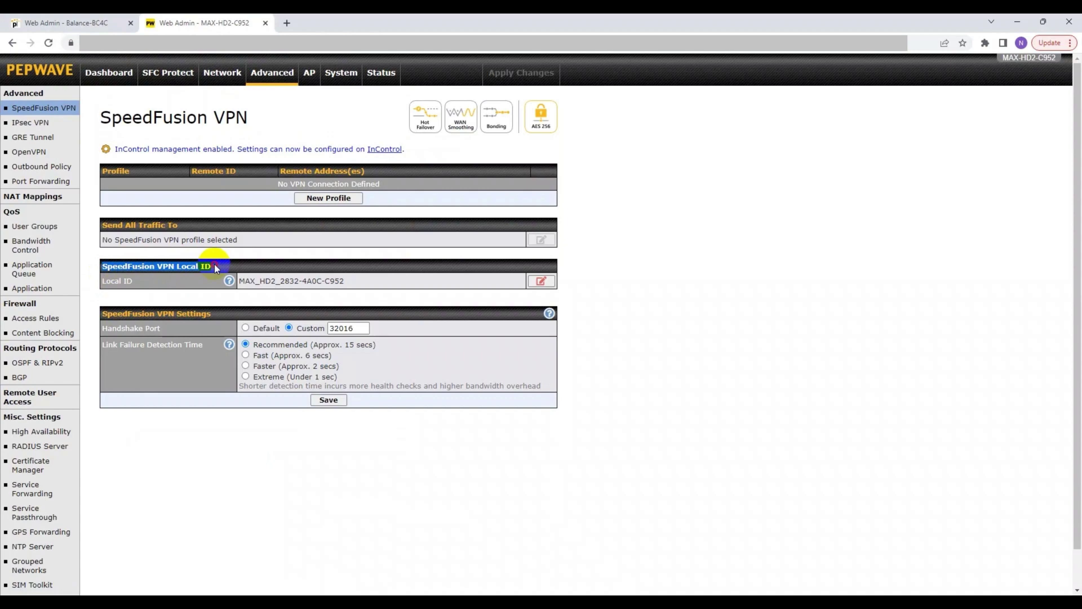
pyautogui.click(214, 266)
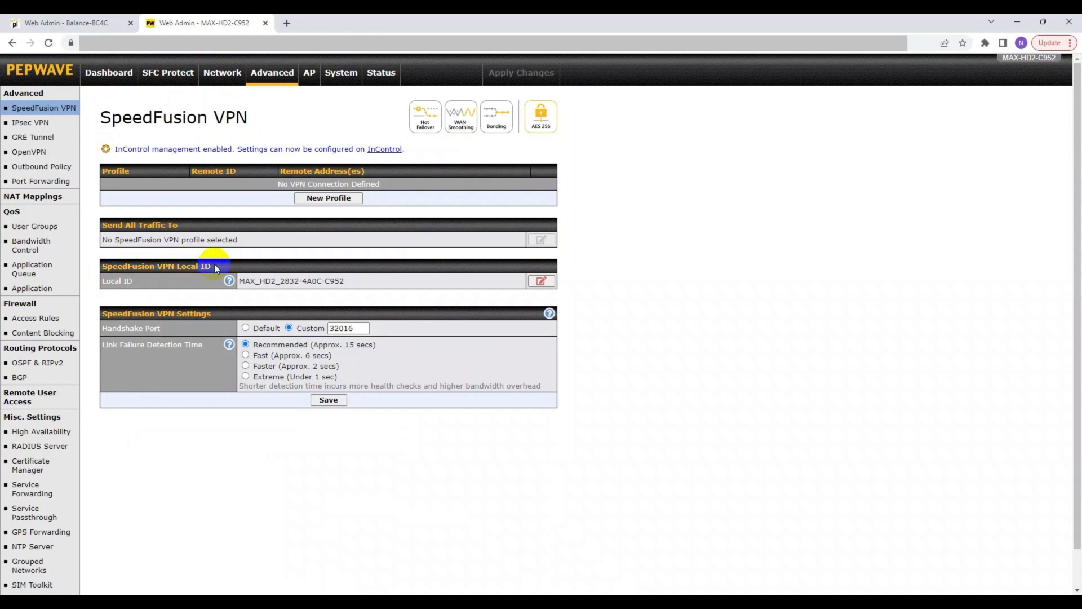
pyautogui.click(89, 19)
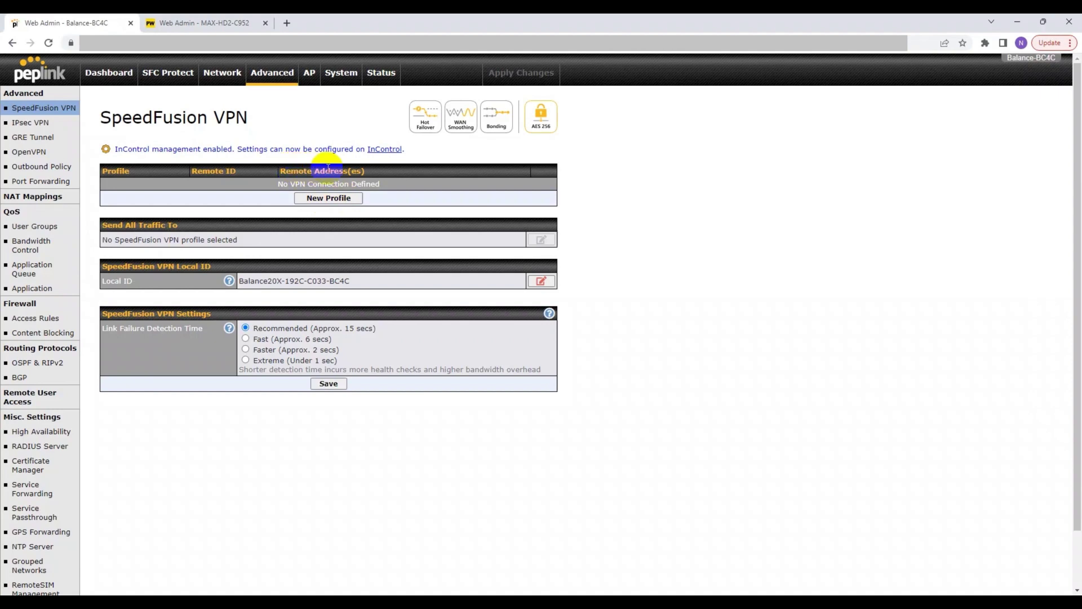
# - Create a new Balance SpeedFusion profile named 'SpeedFusion VPN DEMO'
pyautogui.click(337, 198)
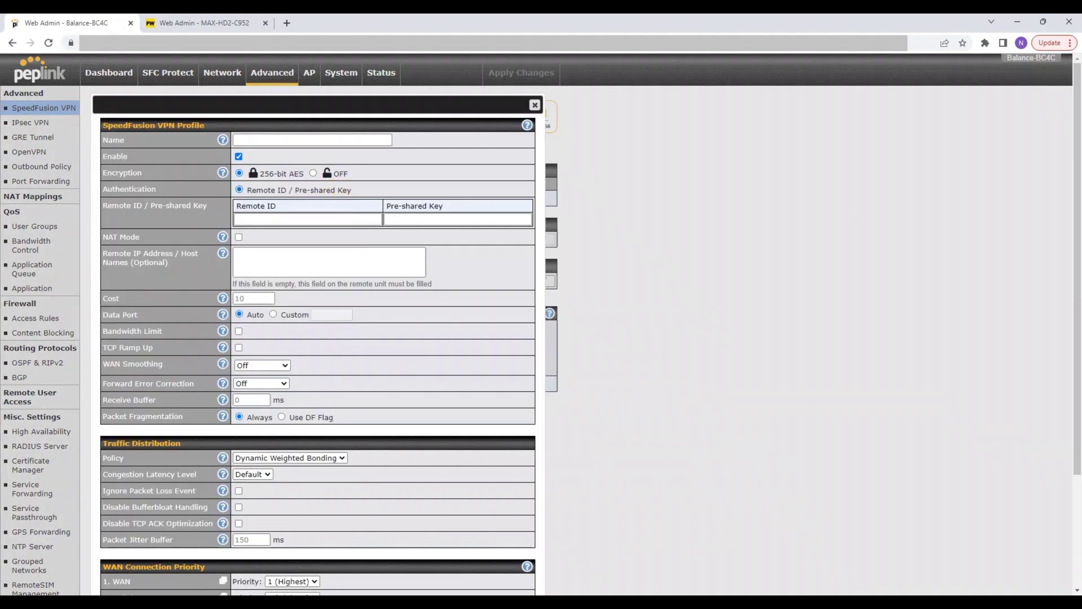
pyautogui.click(935, 228)
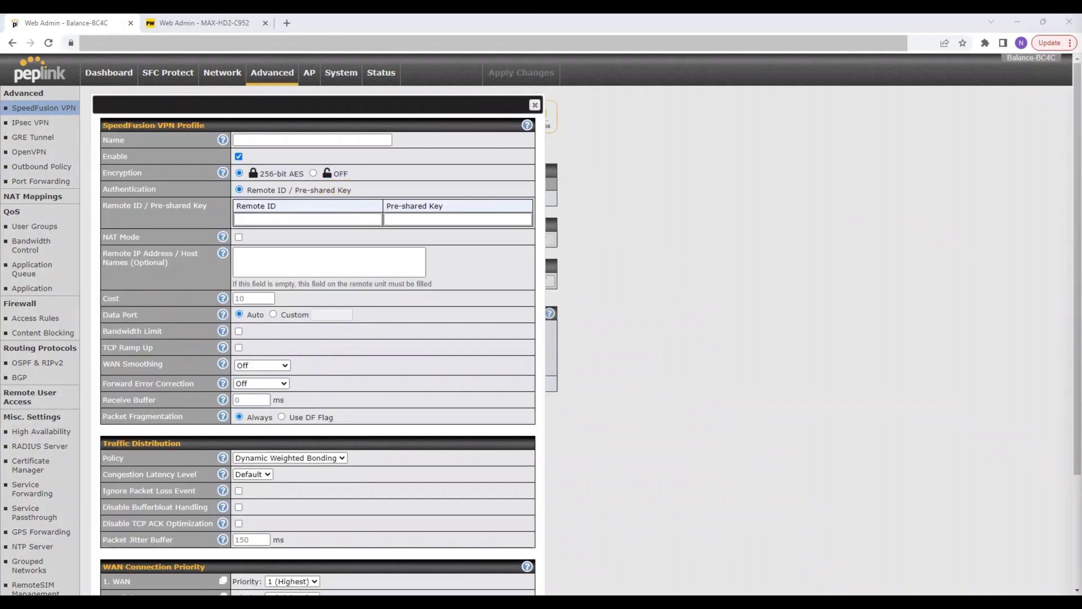
pyautogui.click(290, 139)
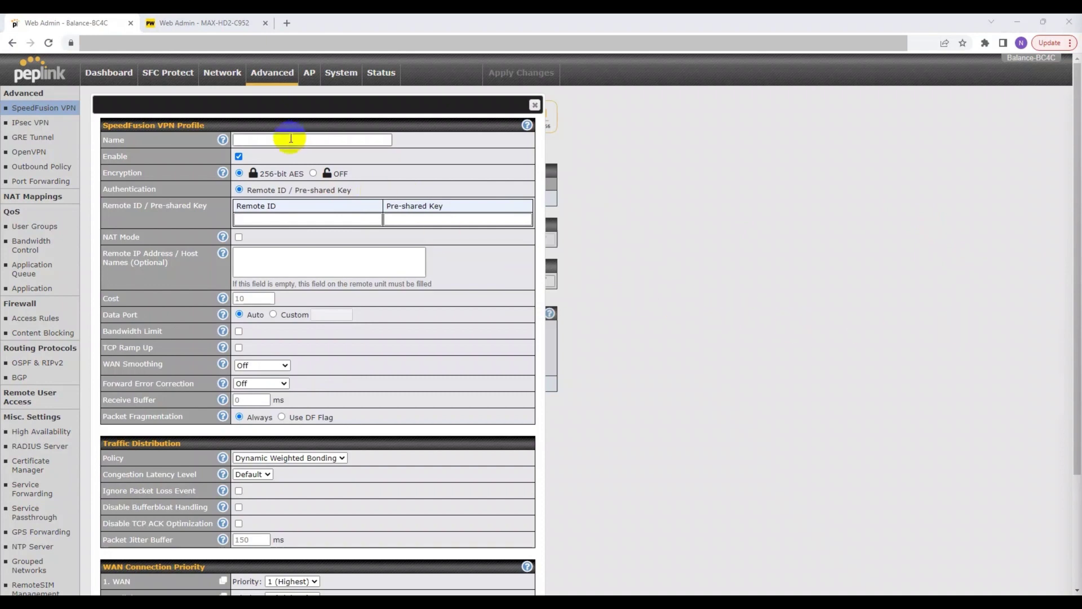
pyautogui.write('SpeedFusion VPN DEMO')
pyautogui.click(969, 273)
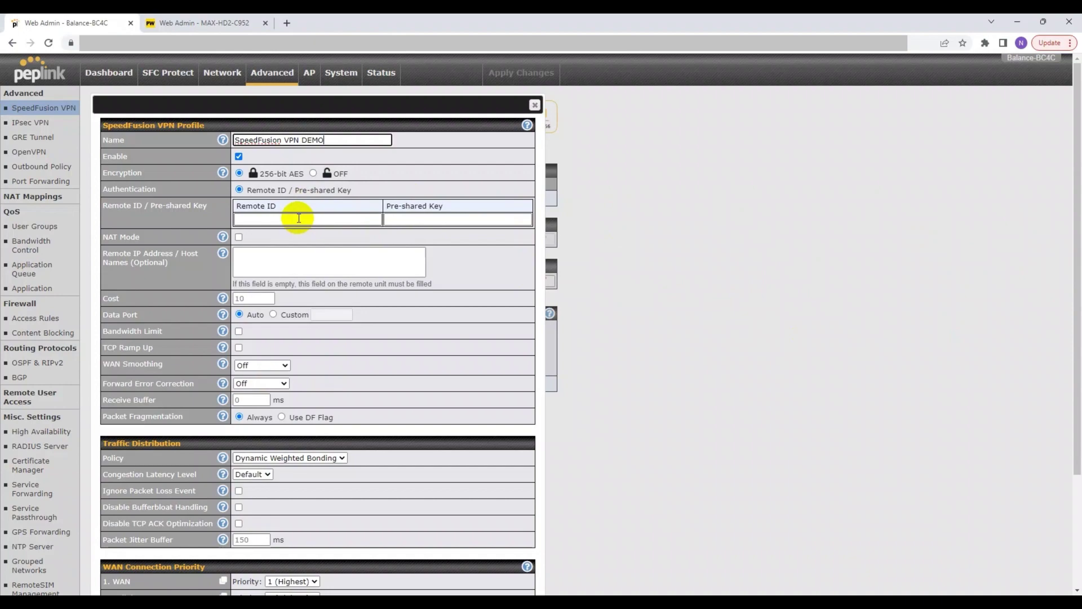
# - Copy the MAX HD2's Local ID into the profile's Remote ID field
pyautogui.click(235, 24)
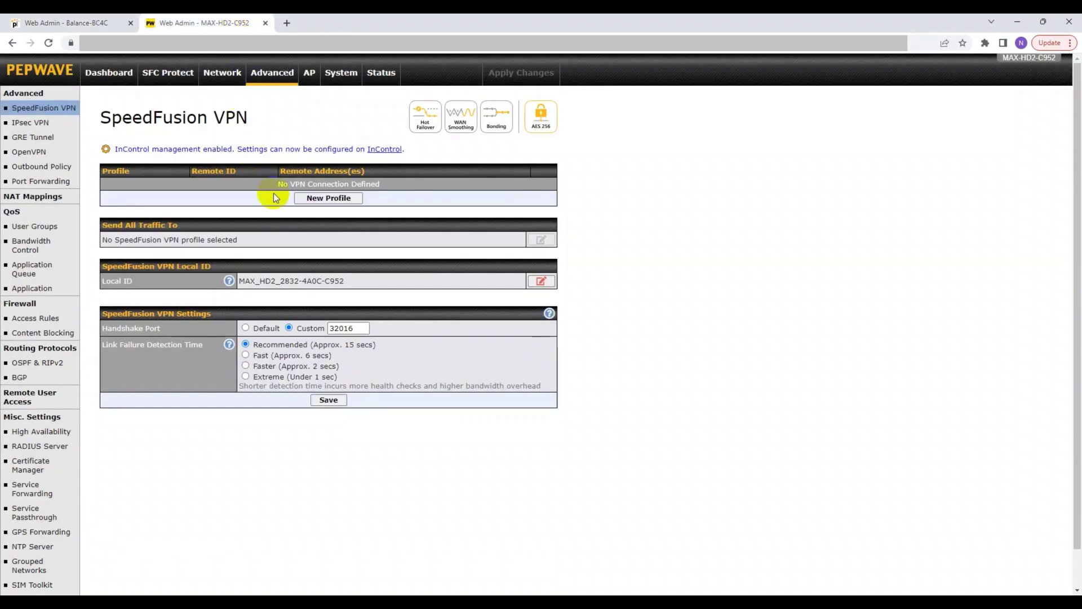
pyautogui.moveTo(348, 282); pyautogui.dragTo(247, 280)
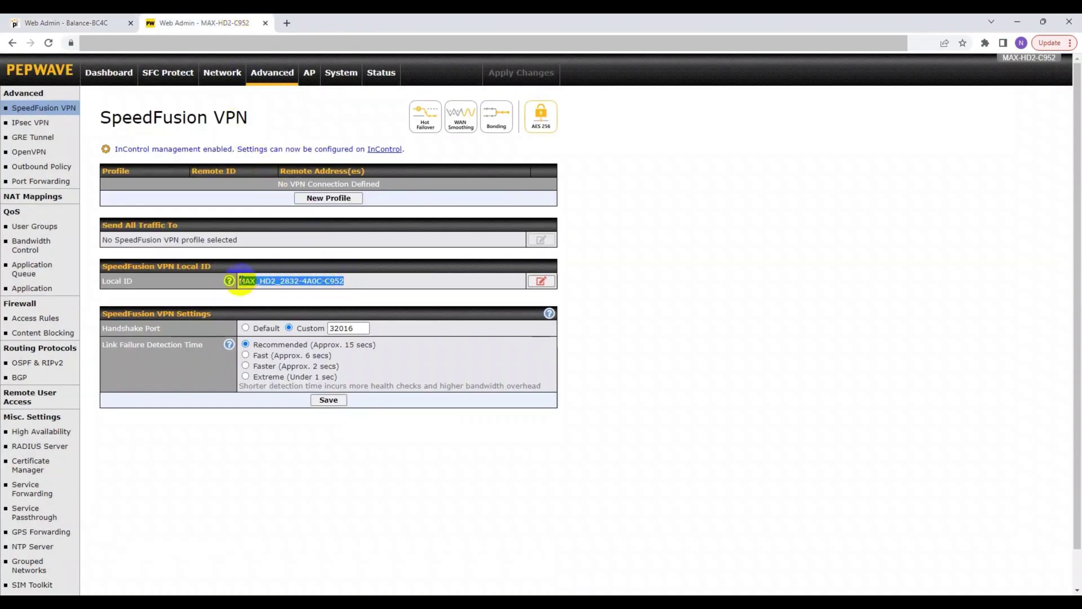
pyautogui.click(120, 22)
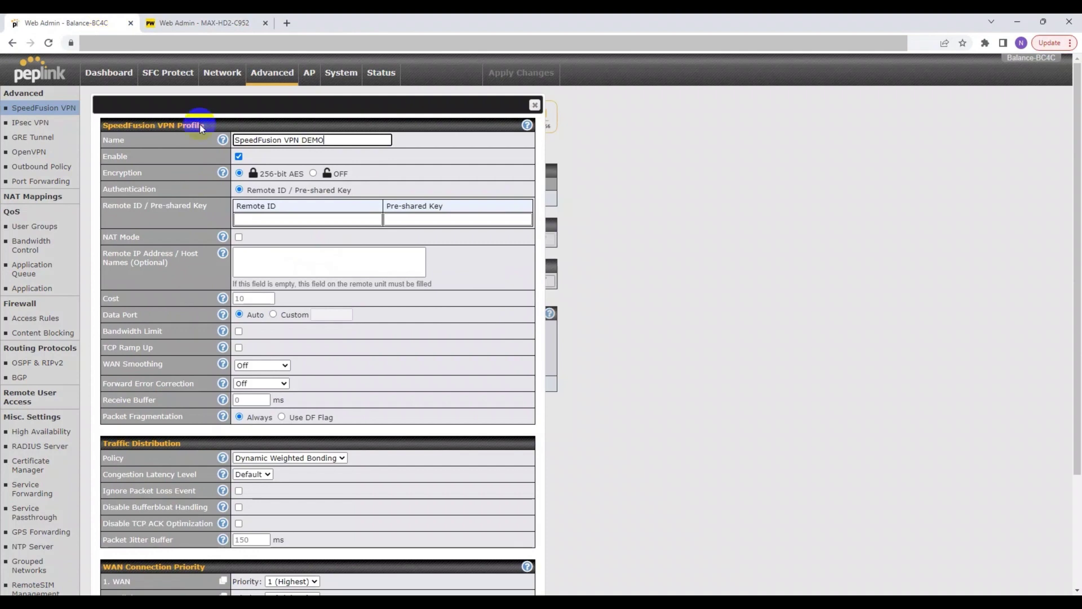
pyautogui.click(290, 224)
pyautogui.write('MAX_HD2_2832-4A0C-C952')
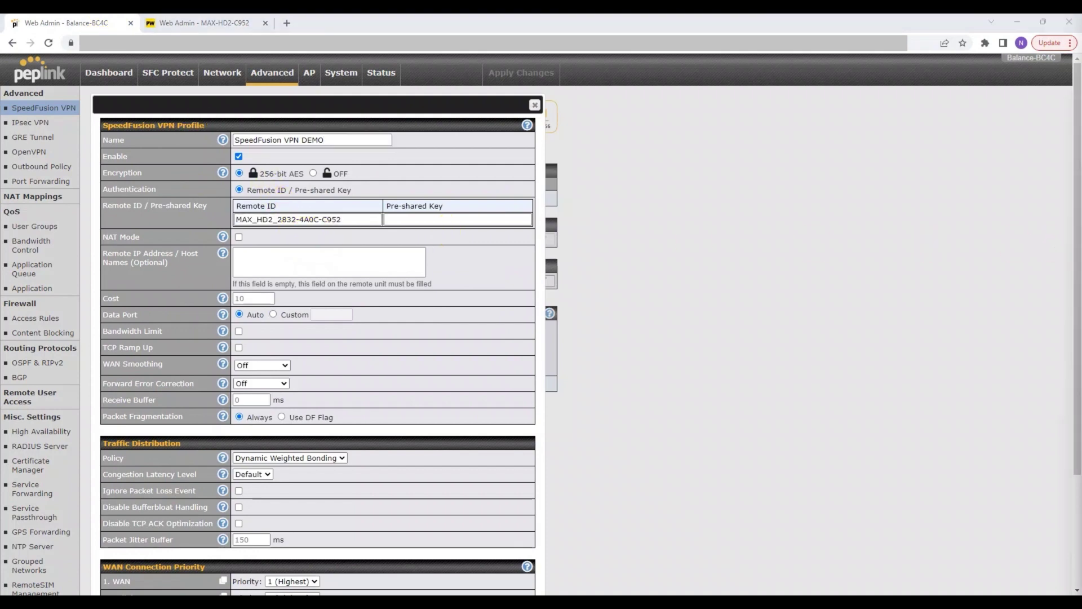
# - Paste in the pre-shared key for the profile
pyautogui.click(442, 220)
pyautogui.hotkey('ctrl', 'v')
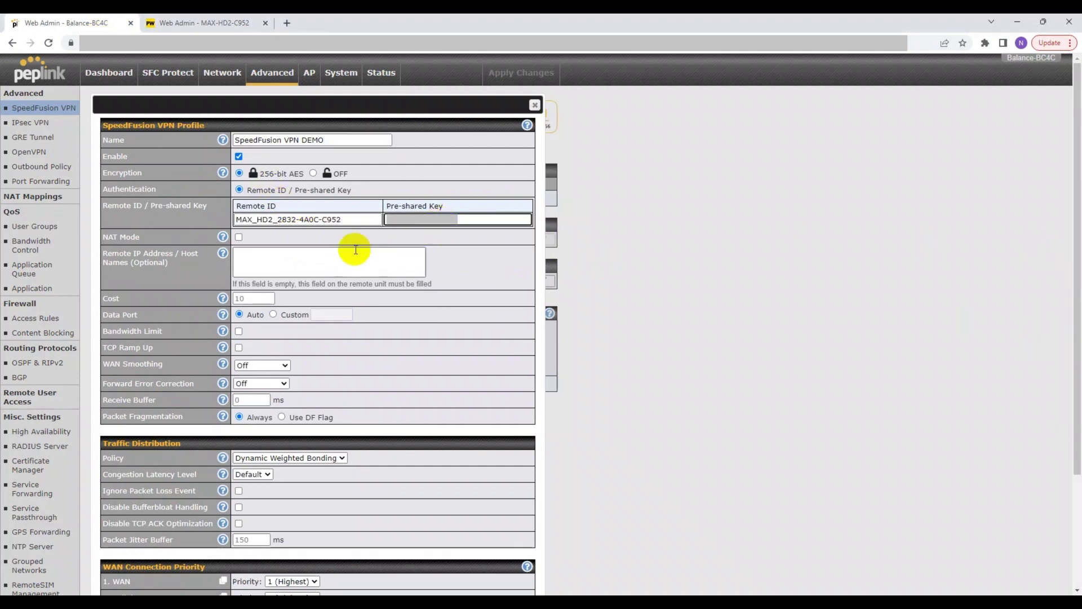
pyautogui.moveTo(160, 259); pyautogui.dragTo(99, 254)
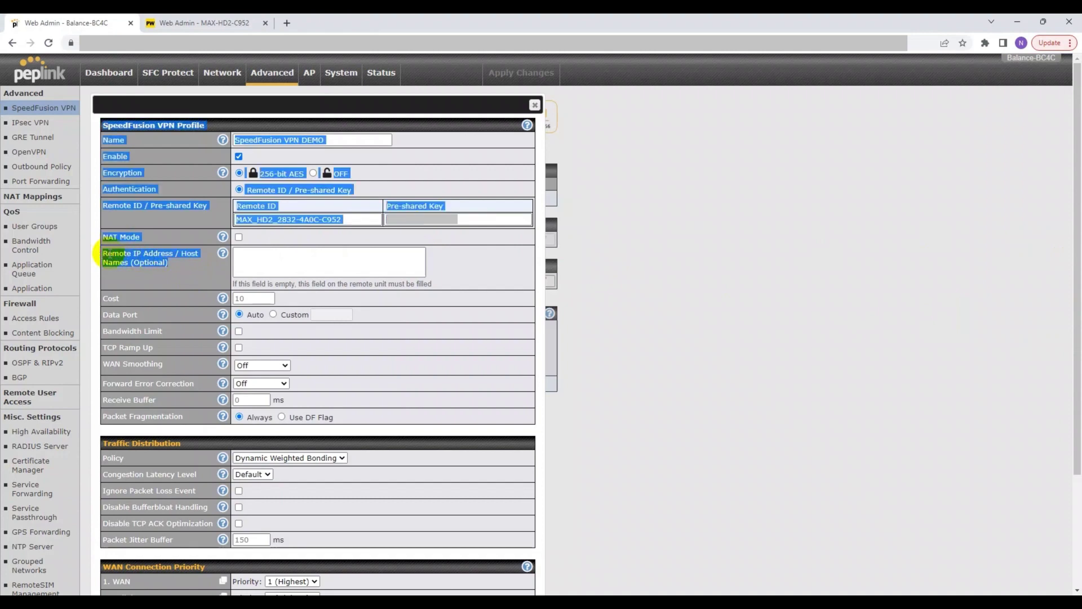
pyautogui.click(107, 254)
# - Review the profile's Traffic Distribution and WAN Connection Priority settings
pyautogui.scroll(-2, 228, 298)
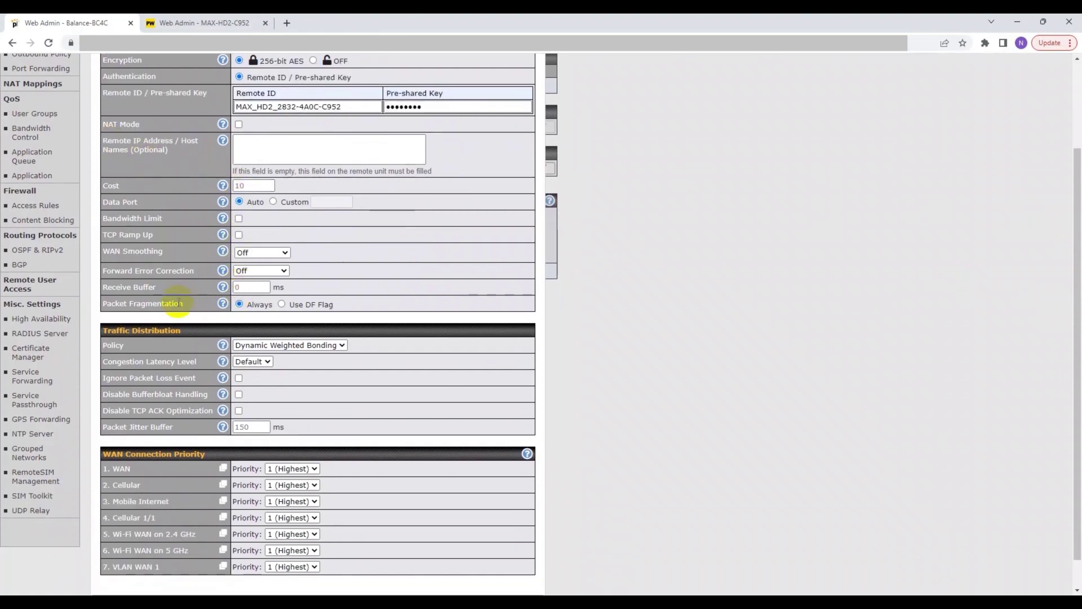
pyautogui.moveTo(181, 330); pyautogui.dragTo(106, 328)
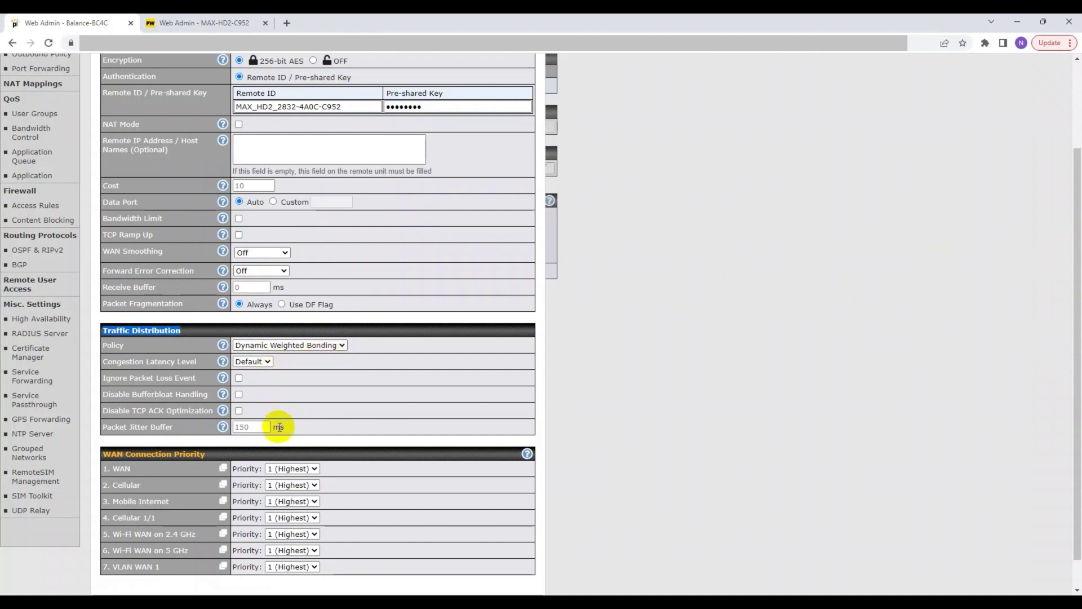
pyautogui.scroll(-1, 279, 426)
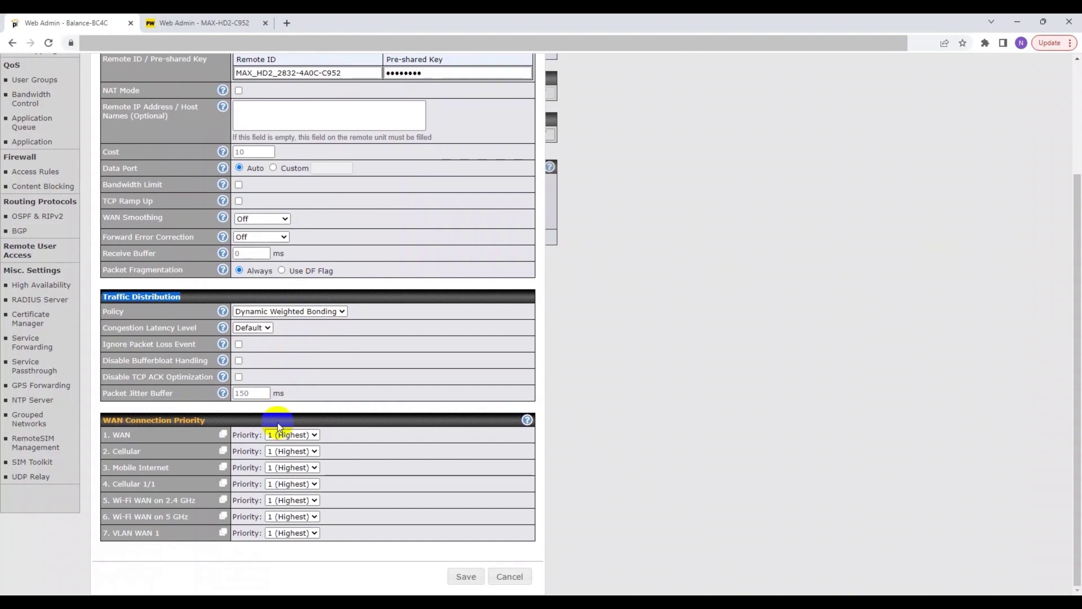
pyautogui.moveTo(206, 419); pyautogui.dragTo(113, 419)
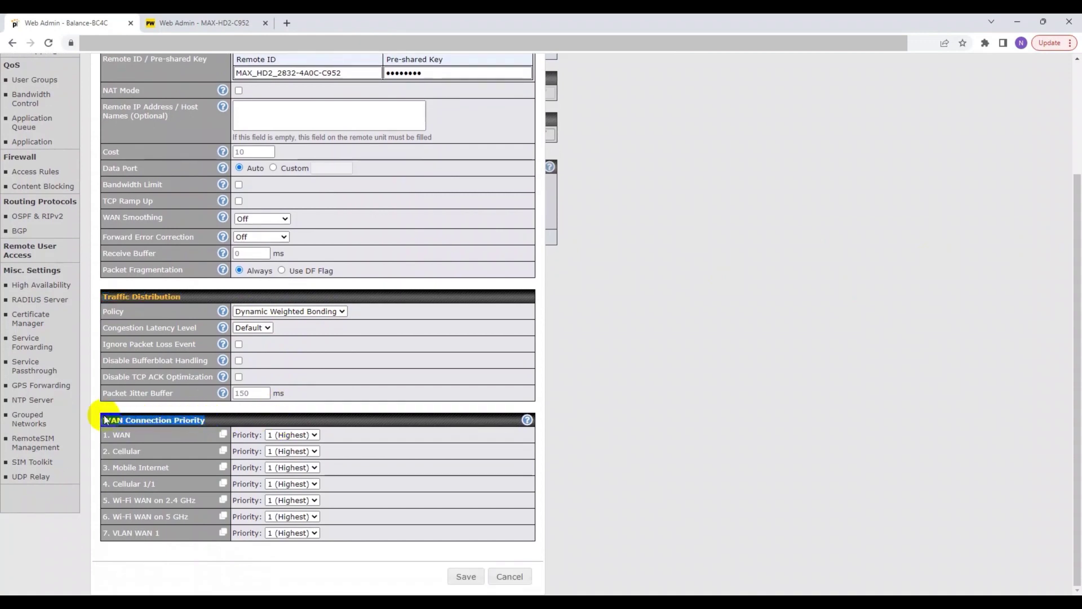
pyautogui.click(105, 420)
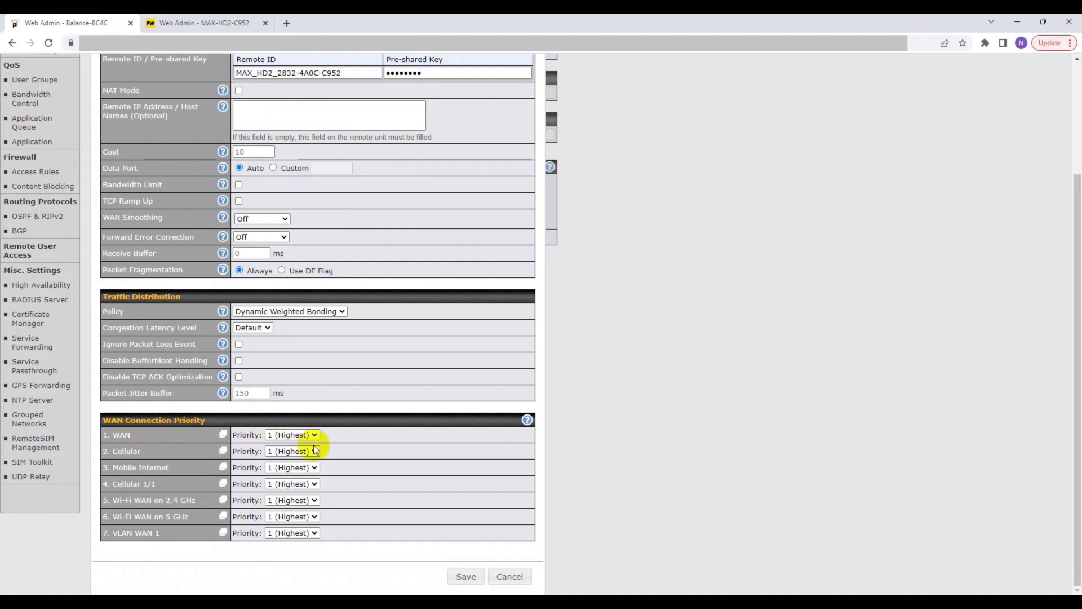
# - Save the SpeedFusion VPN DEMO profile and apply the changes on the Balance
pyautogui.click(463, 576)
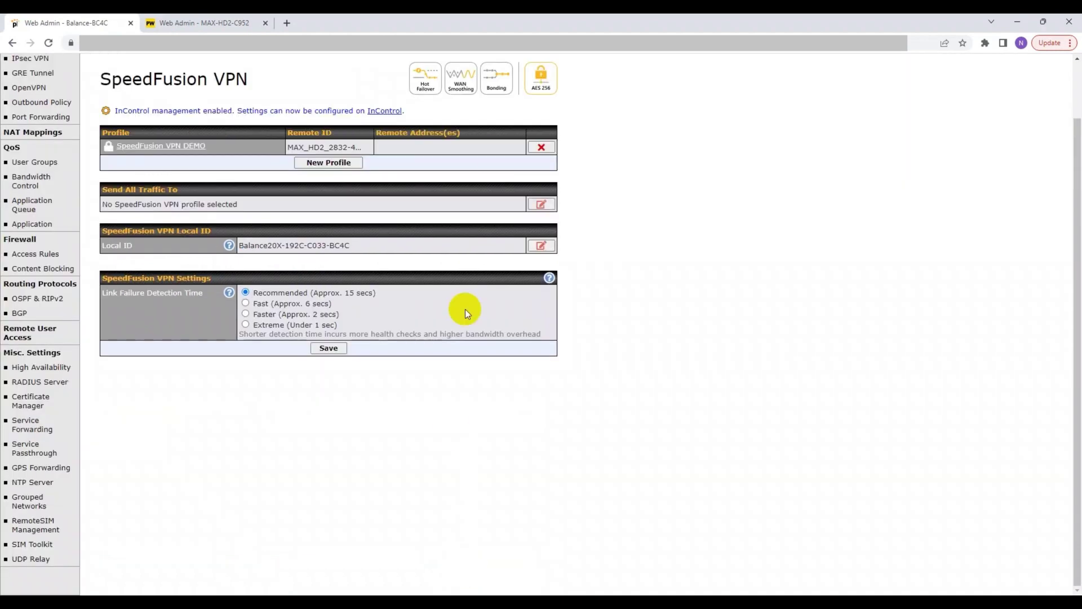
pyautogui.scroll(1, 506, 125)
pyautogui.click(519, 79)
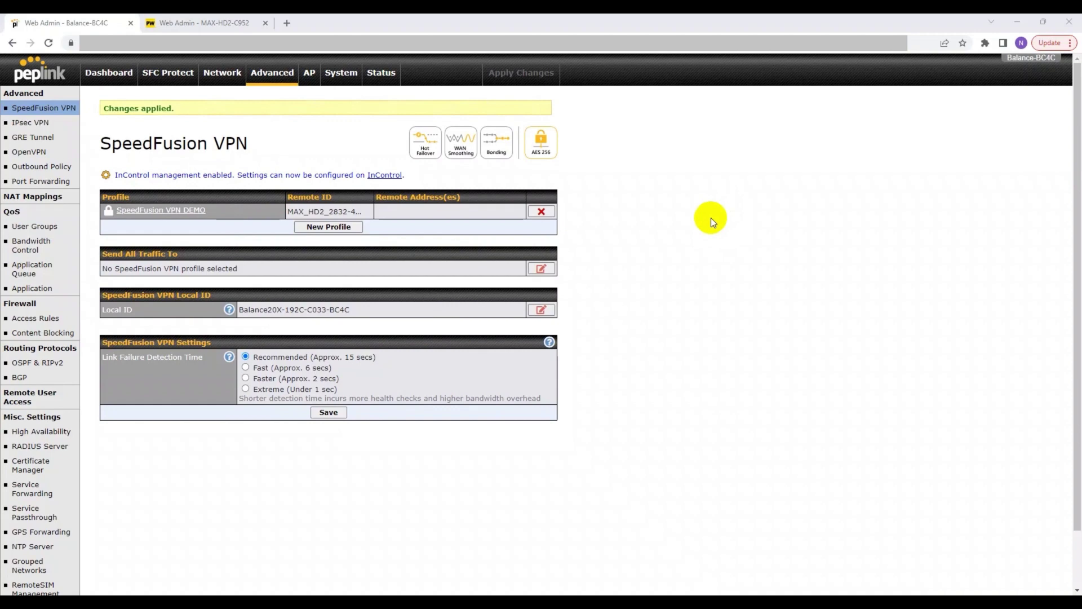
# - On the MAX HD2, create a new profile named 'SpeedFusion VPN DEMO'
pyautogui.click(192, 25)
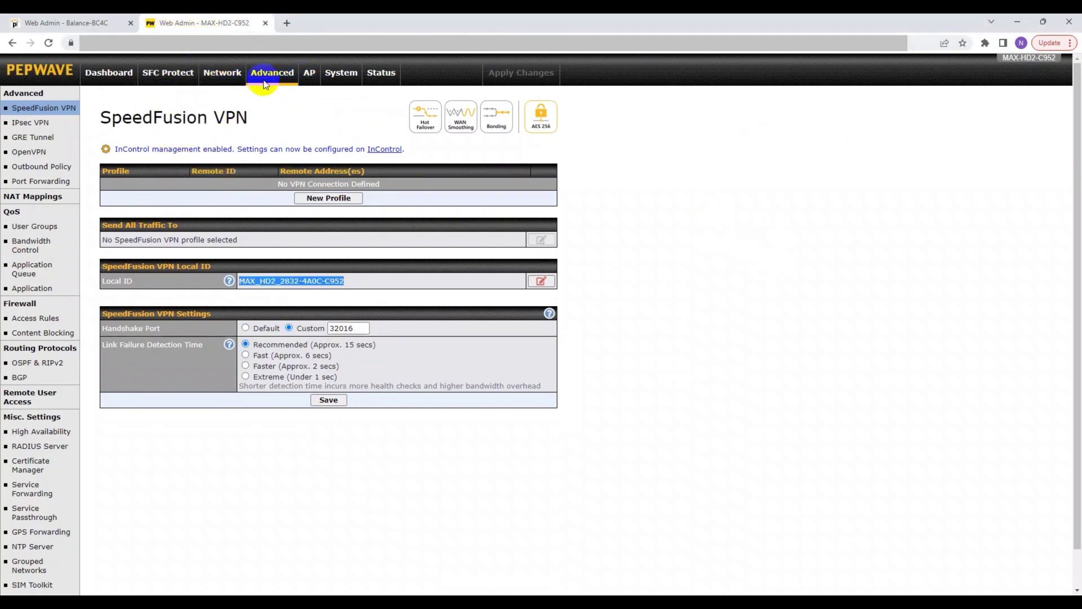
pyautogui.click(331, 203)
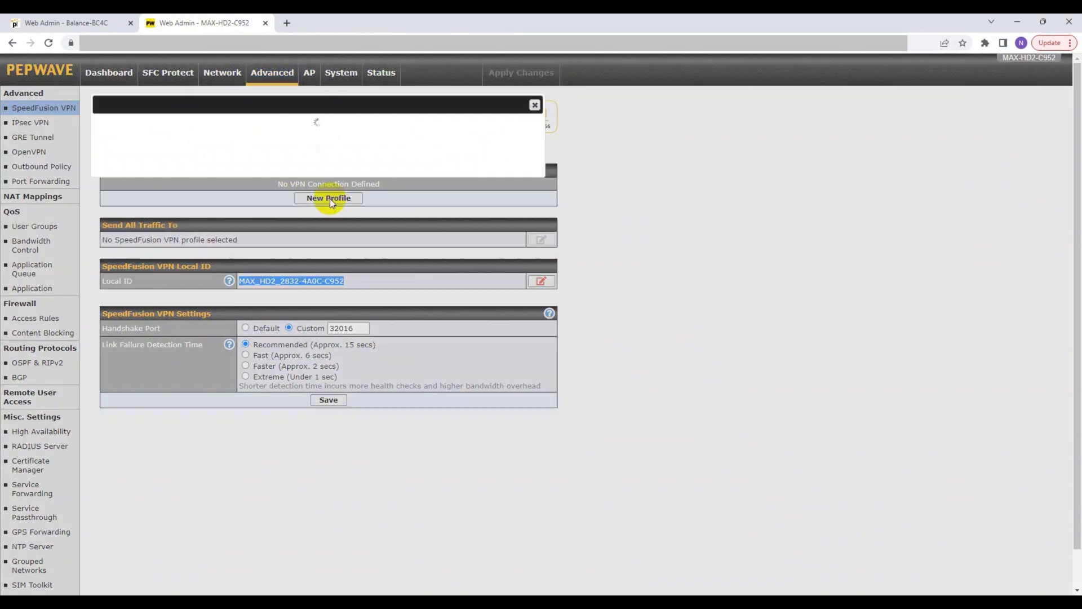
pyautogui.click(276, 142)
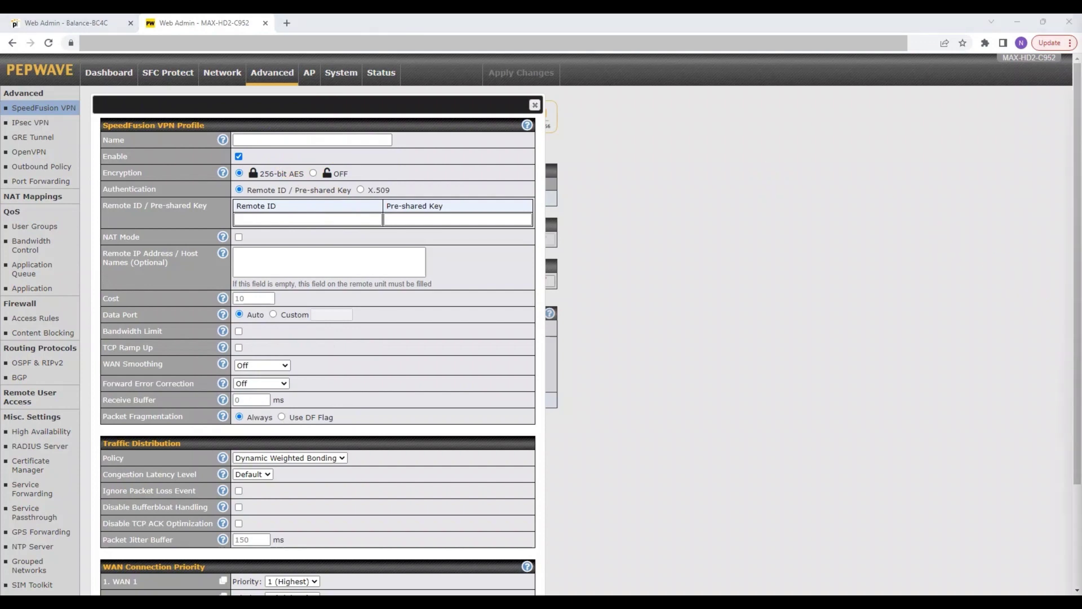
pyautogui.click(311, 140)
pyautogui.write('SpeedFusion VPN DEMO')
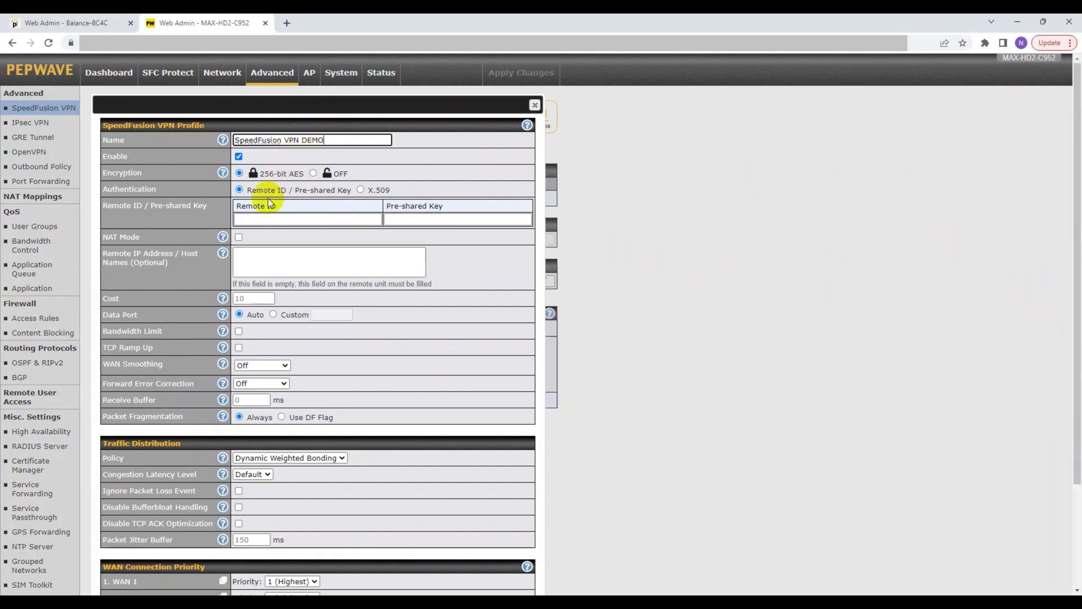
pyautogui.click(269, 204)
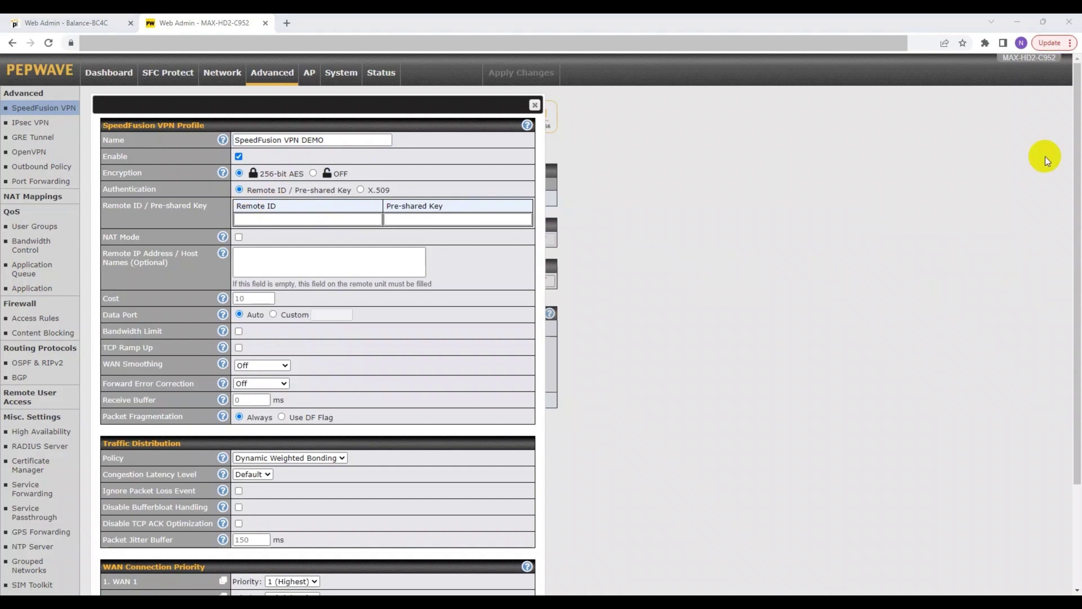
# - Copy the Balance 20X's Local ID into the MAX HD2 profile's Remote ID
pyautogui.hotkey('ctrl', '1')
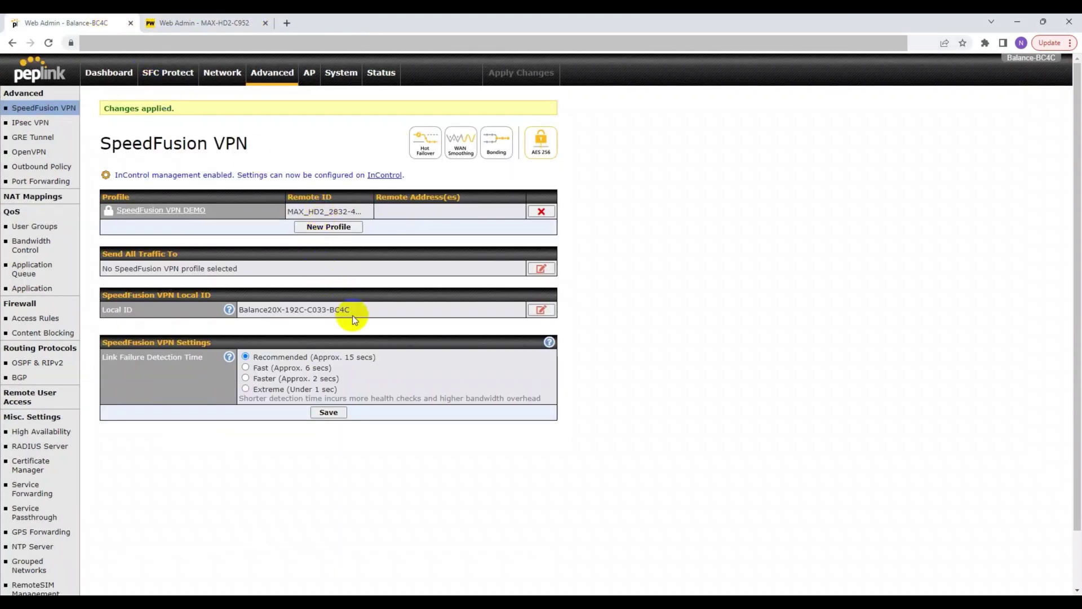
pyautogui.moveTo(352, 311); pyautogui.dragTo(239, 309)
pyautogui.hotkey('ctrl', 'c')
pyautogui.click(160, 19)
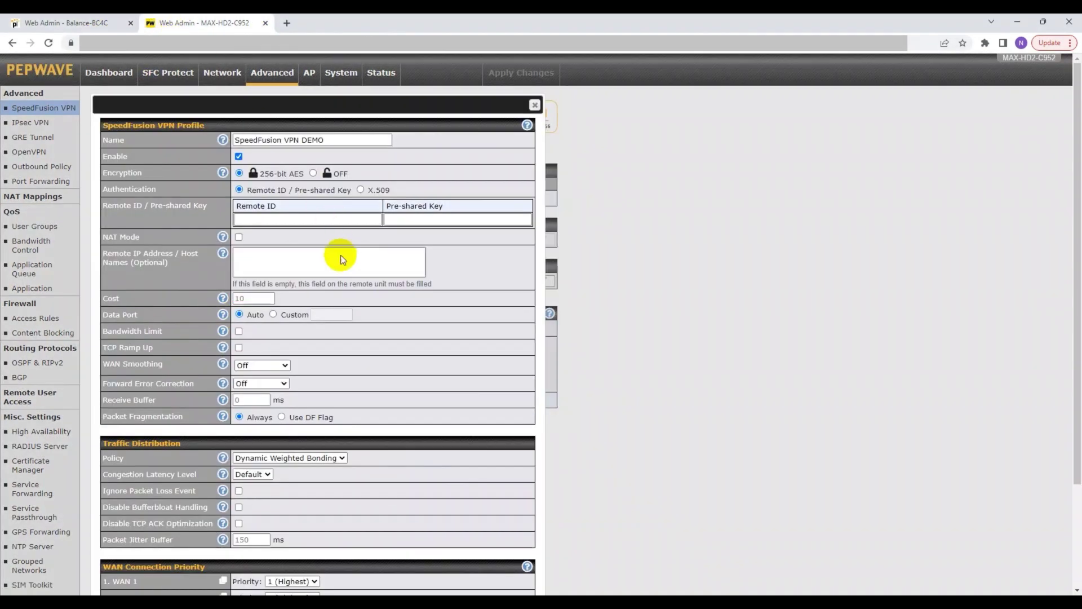
pyautogui.hotkey('ctrl', 'v')
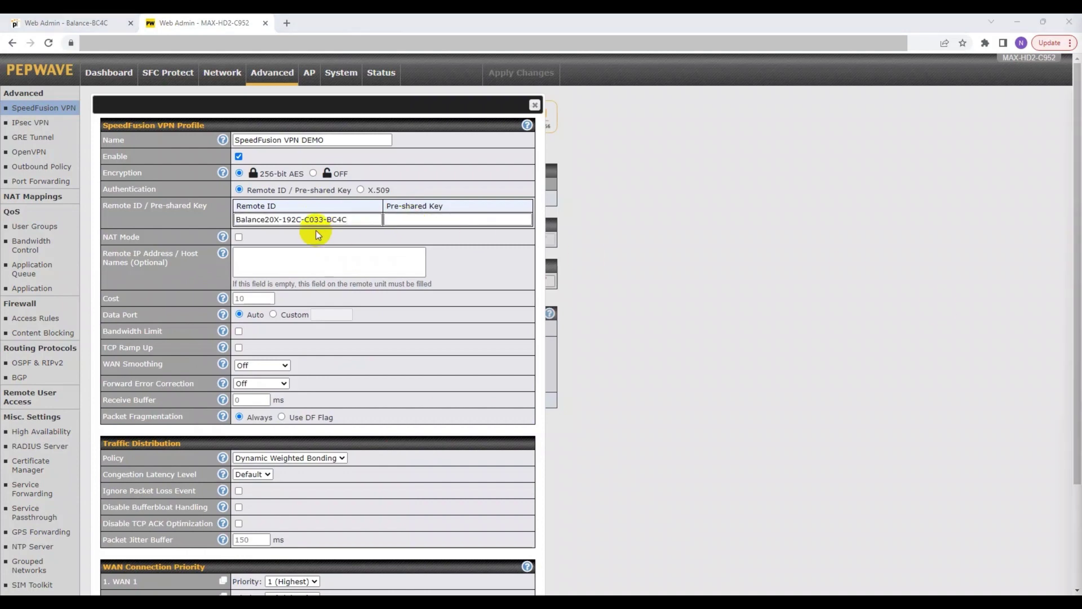
# - Enter the pre-shared key in the MAX HD2 profile
pyautogui.click(390, 221)
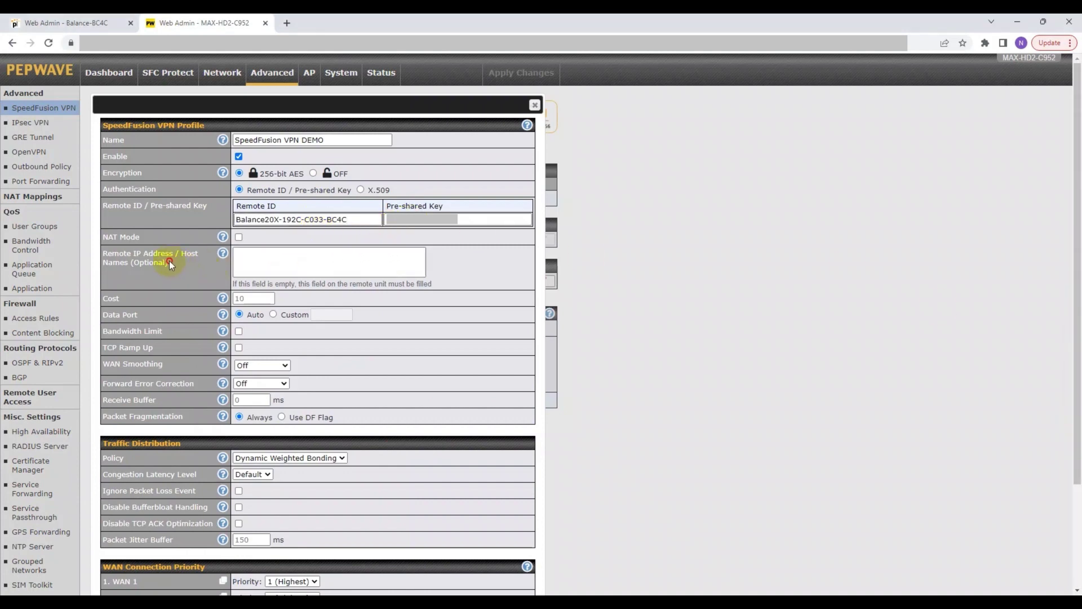
pyautogui.moveTo(169, 261); pyautogui.dragTo(97, 248)
pyautogui.click(206, 125)
# - Copy the Balance's WAN IP from its Dashboard into the profile's Remote IP Address
pyautogui.click(74, 23)
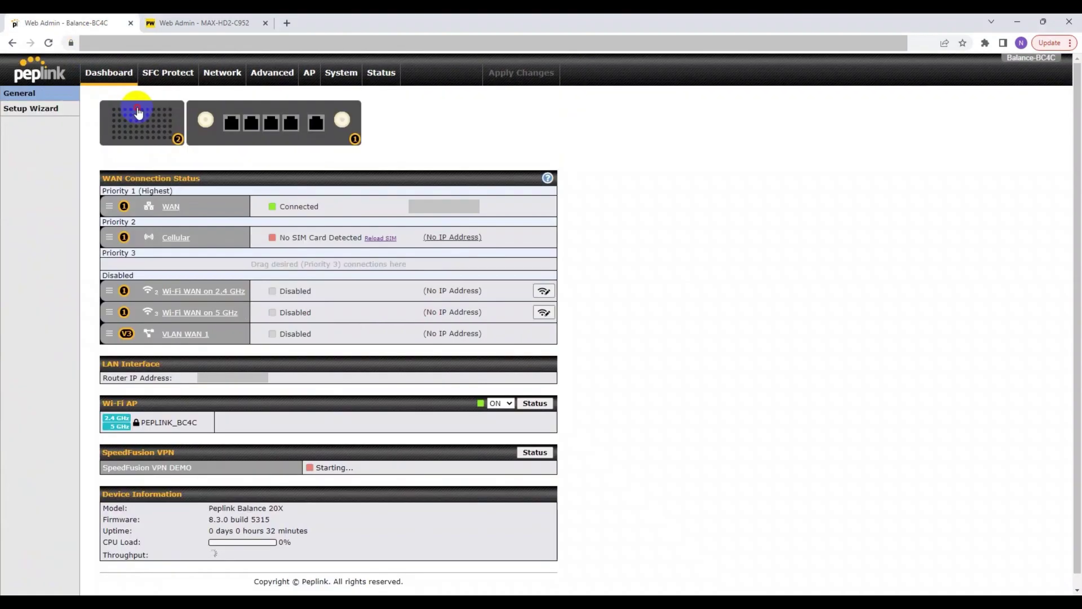
pyautogui.click(206, 181)
pyautogui.click(443, 216)
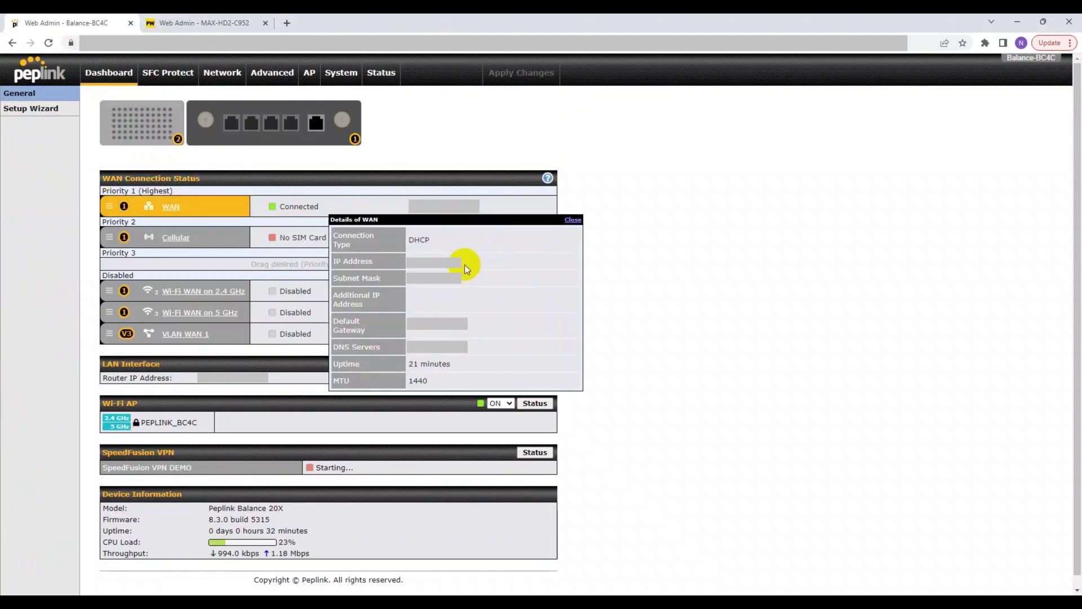
pyautogui.moveTo(458, 261); pyautogui.dragTo(418, 259)
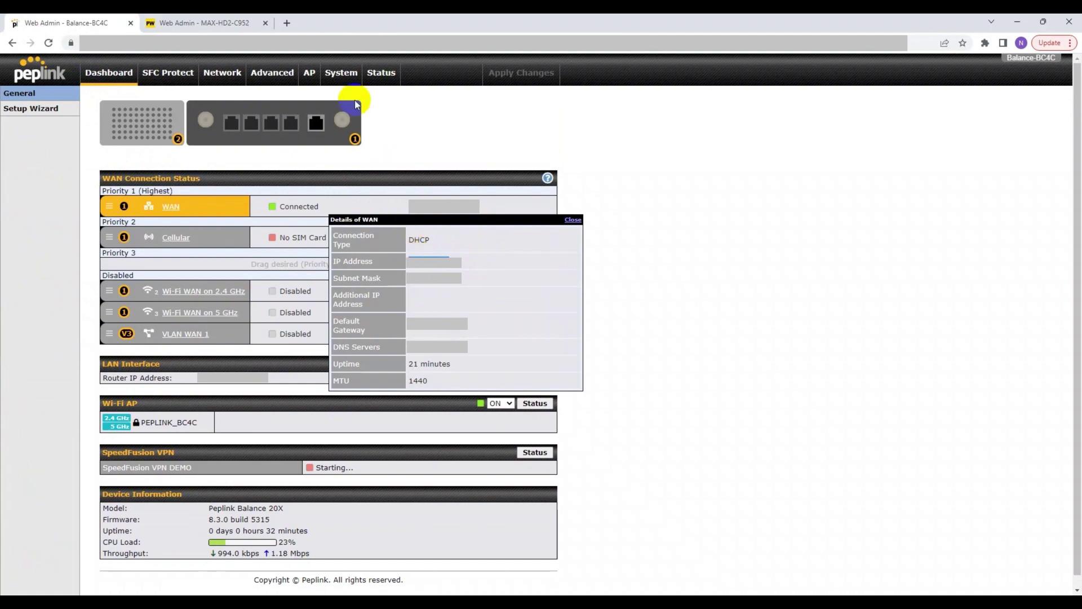
pyautogui.click(233, 23)
pyautogui.click(321, 268)
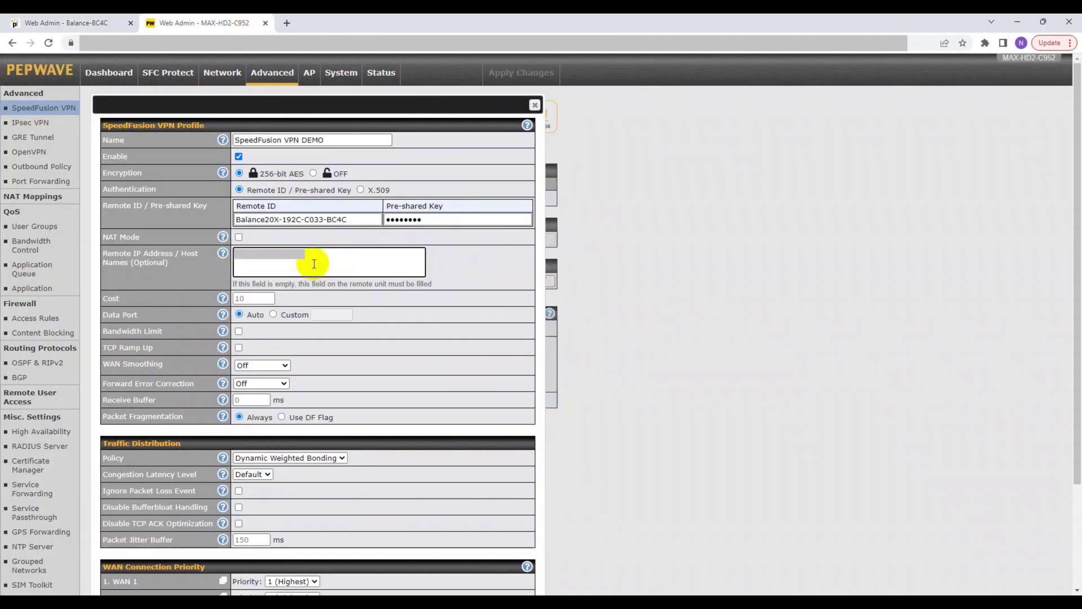
pyautogui.hotkey('ctrl', 'v')
# - Save the MAX HD2's VPN profile and apply the changes
pyautogui.scroll(-3, 315, 261)
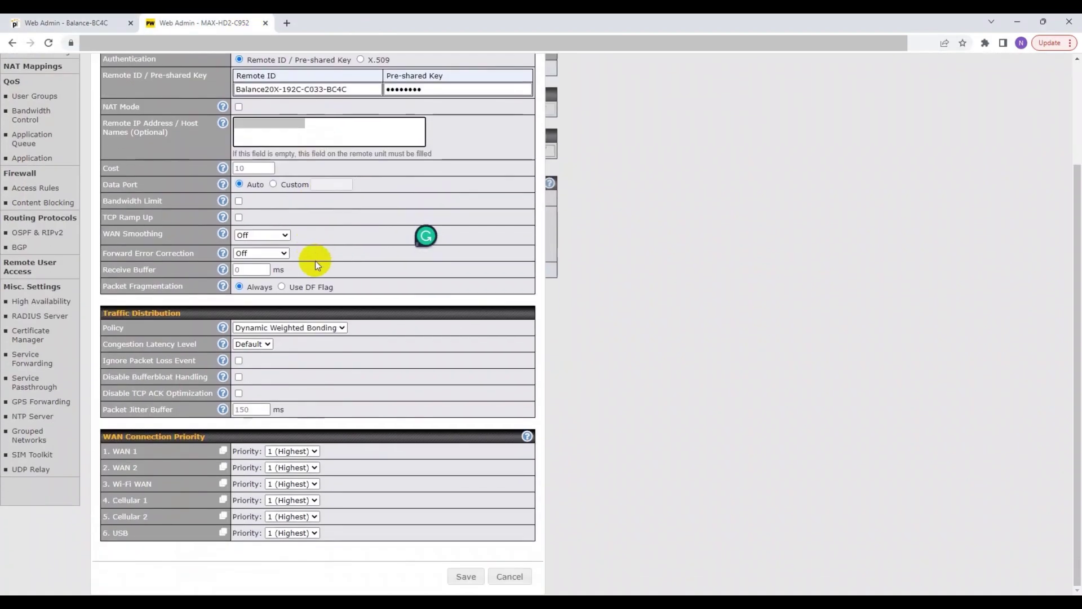
pyautogui.click(459, 569)
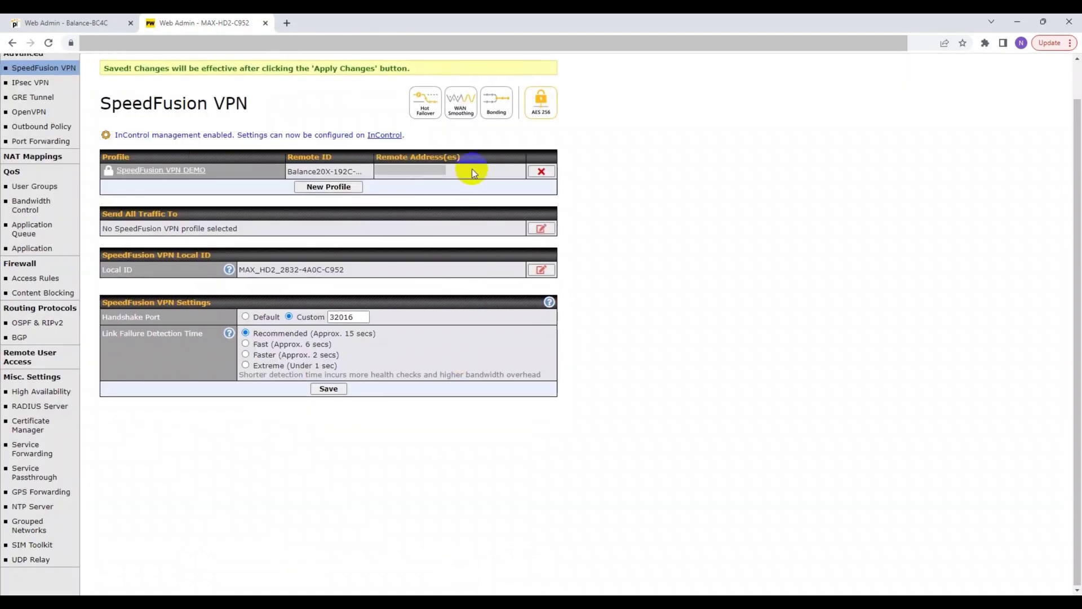
pyautogui.scroll(1, 471, 168)
pyautogui.click(515, 73)
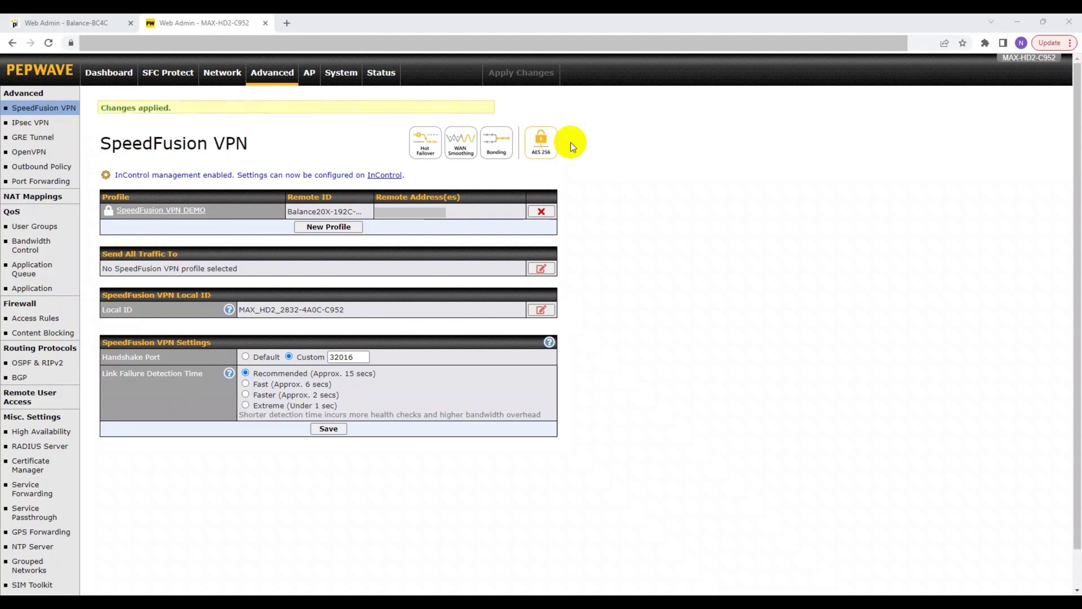
# - On the Balance Dashboard, confirm SpeedFusion VPN DEMO shows Established and open its peer status
pyautogui.hotkey('ctrl', 'shift', 'Tab')
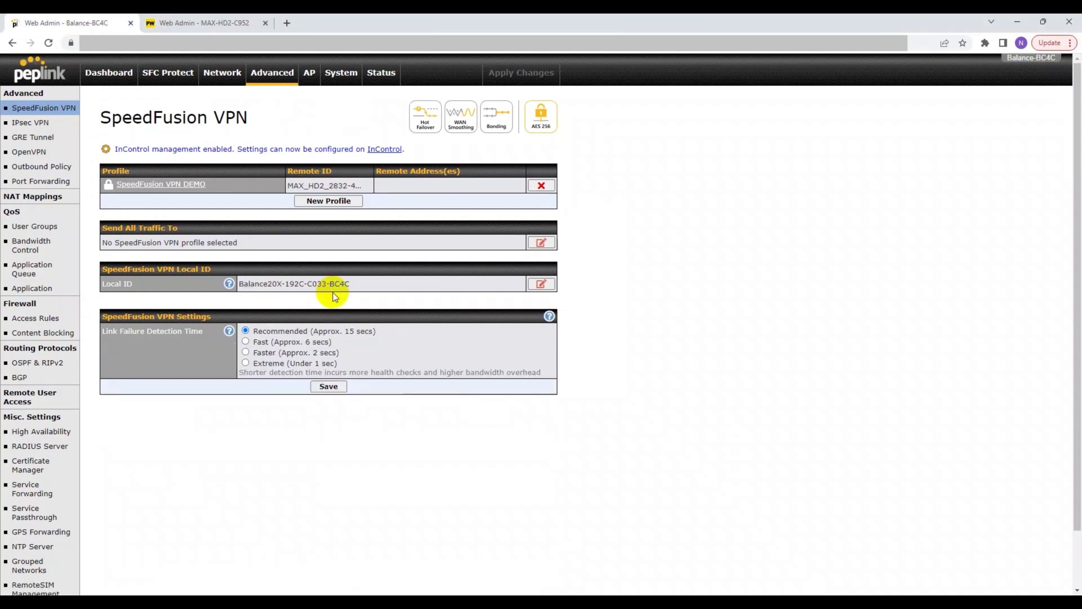
pyautogui.click(109, 74)
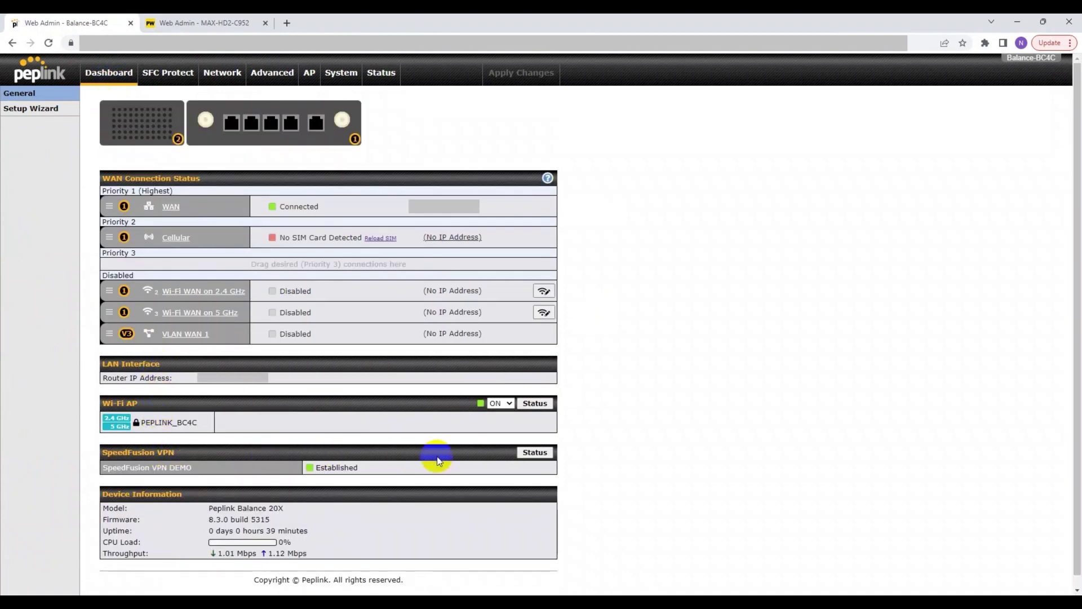
pyautogui.click(536, 452)
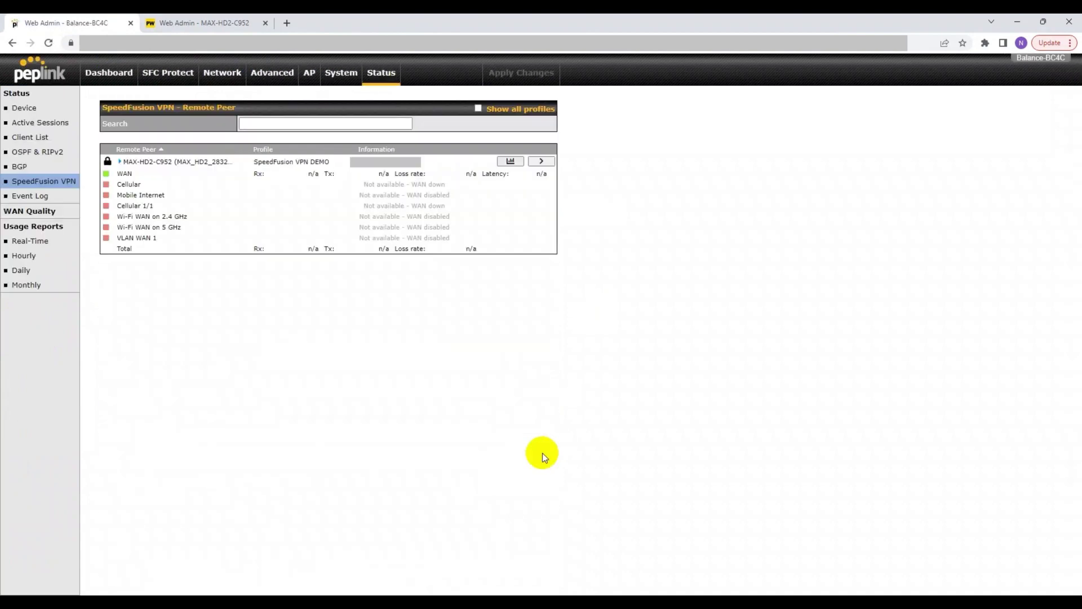
# - Run a 20-second 4-stream TCP upload test to the MAX HD2 (4.4028 Mbps) and view WAN Statistics graphs
pyautogui.click(540, 162)
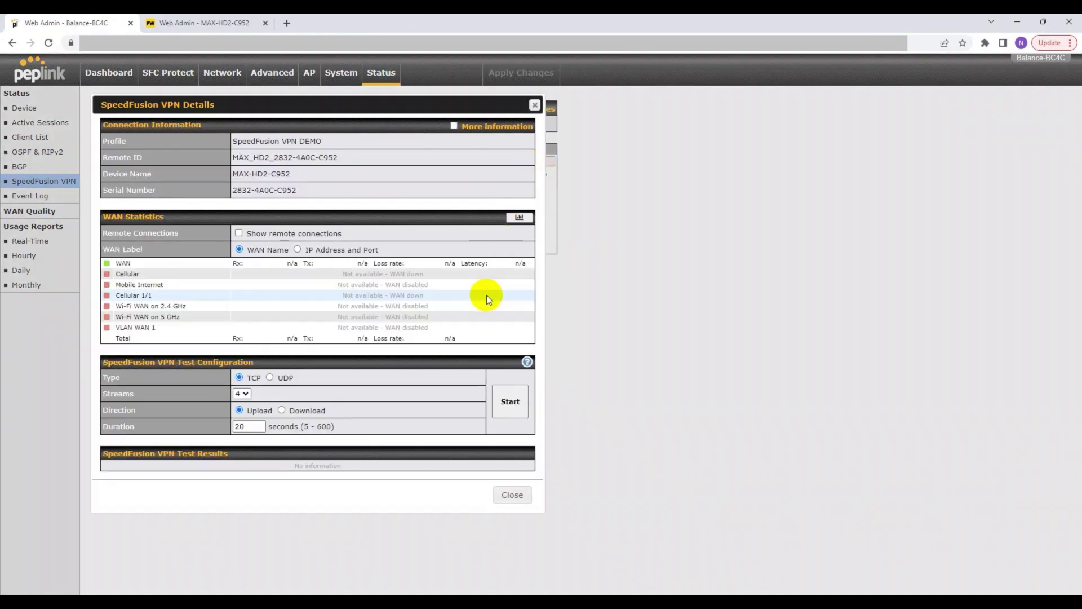
pyautogui.click(512, 402)
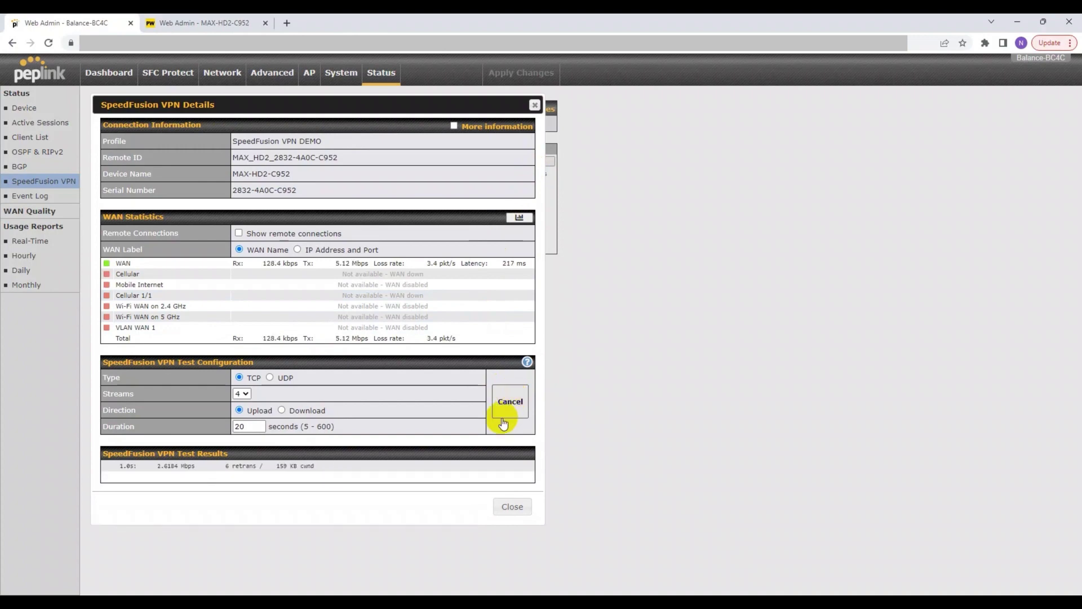
pyautogui.scroll(-1, 502, 420)
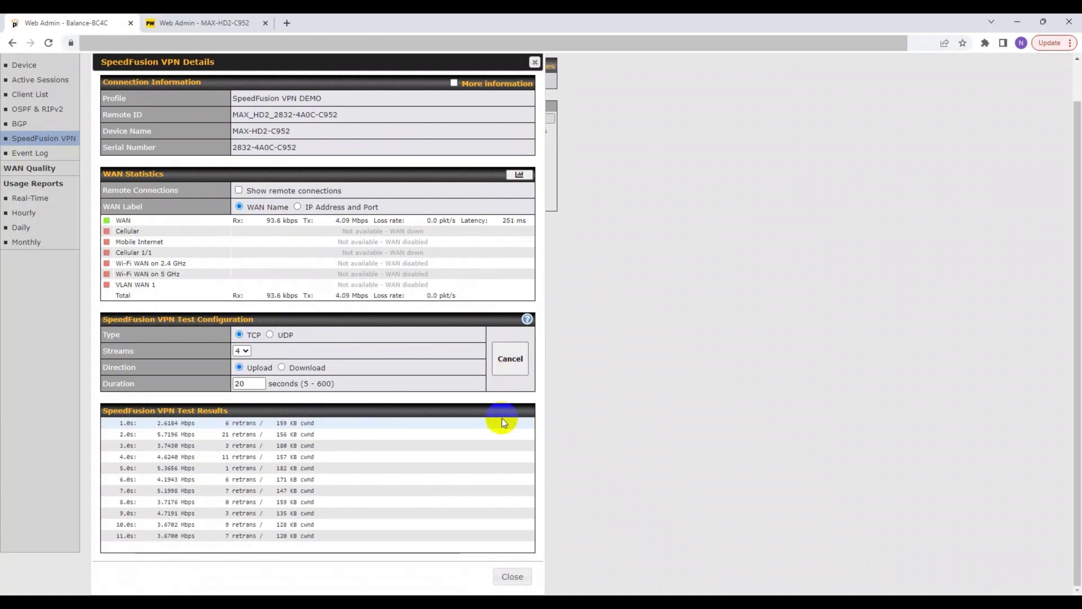
pyautogui.scroll(-3, 502, 420)
pyautogui.scroll(-5, 502, 420)
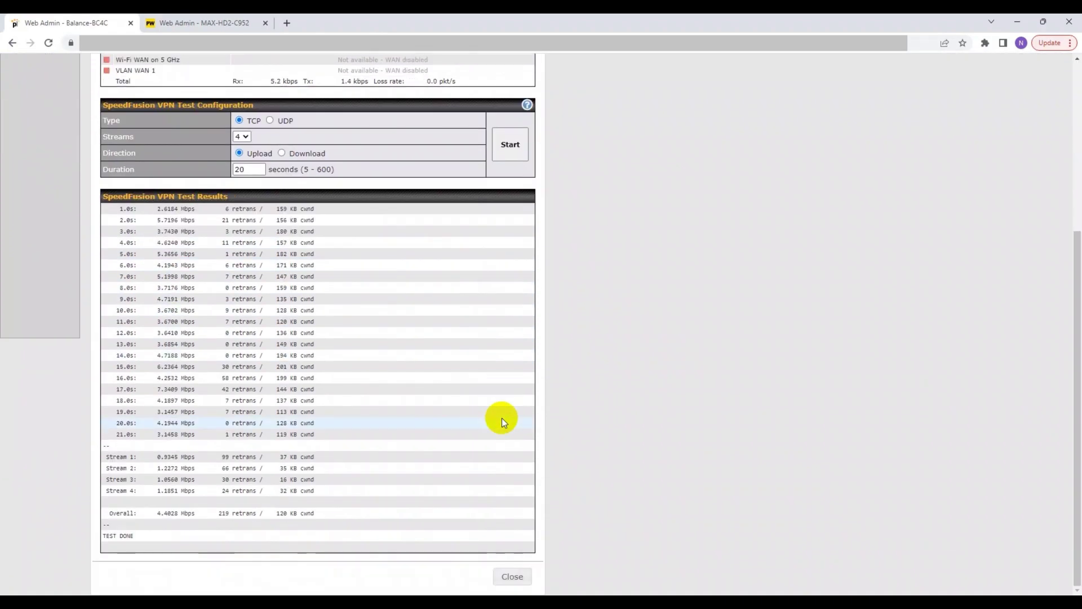
pyautogui.scroll(10, 501, 418)
pyautogui.click(516, 213)
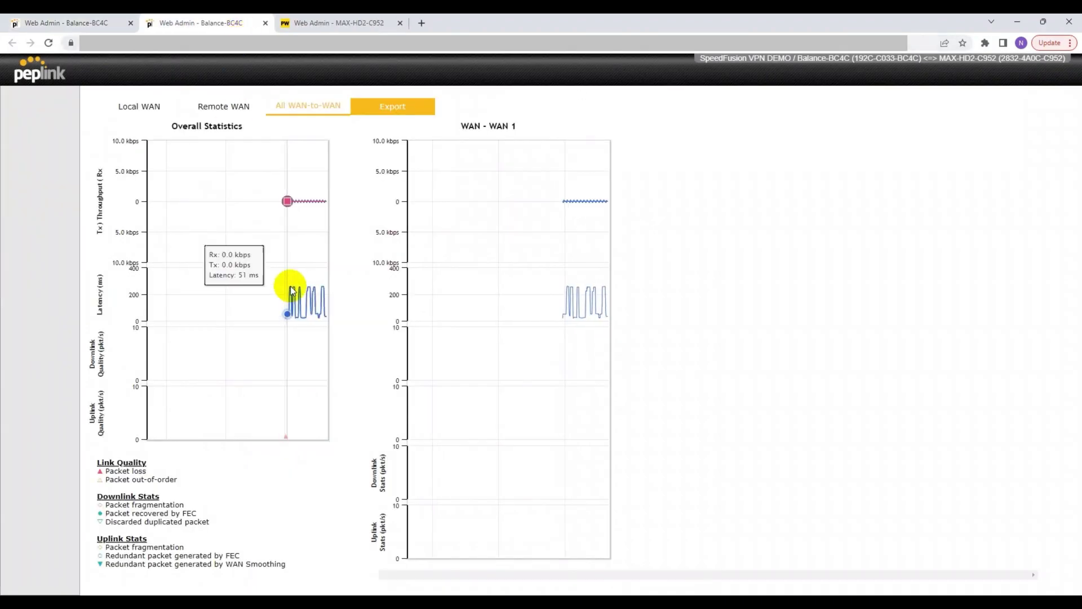
pyautogui.moveTo(599, 306)
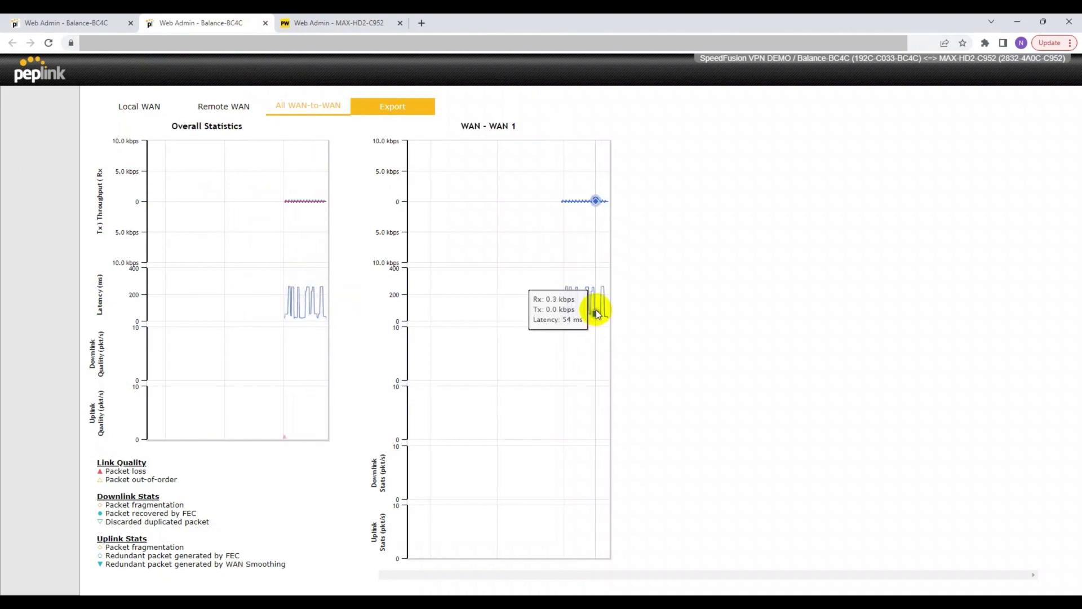